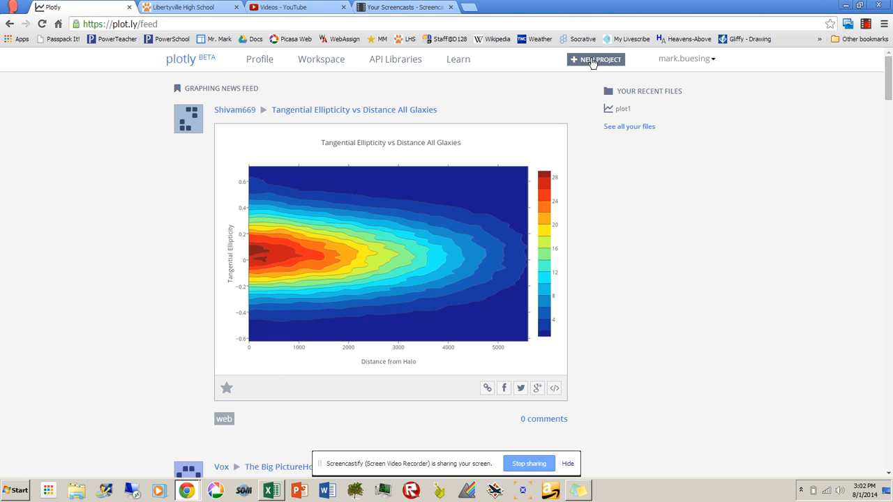
Step: Create a new grid project and enter 0 in Col1 and 0 in Col2 of row 1
left_click(592, 61)
left_click(595, 92)
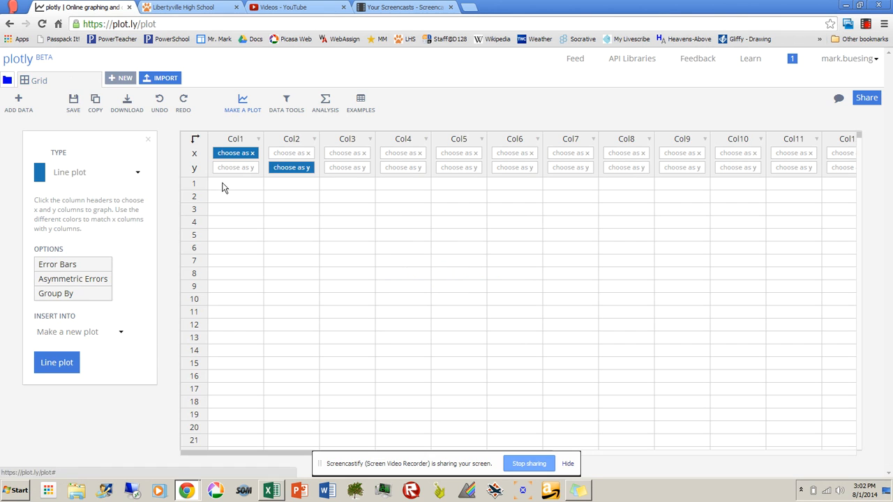
left_click(224, 187)
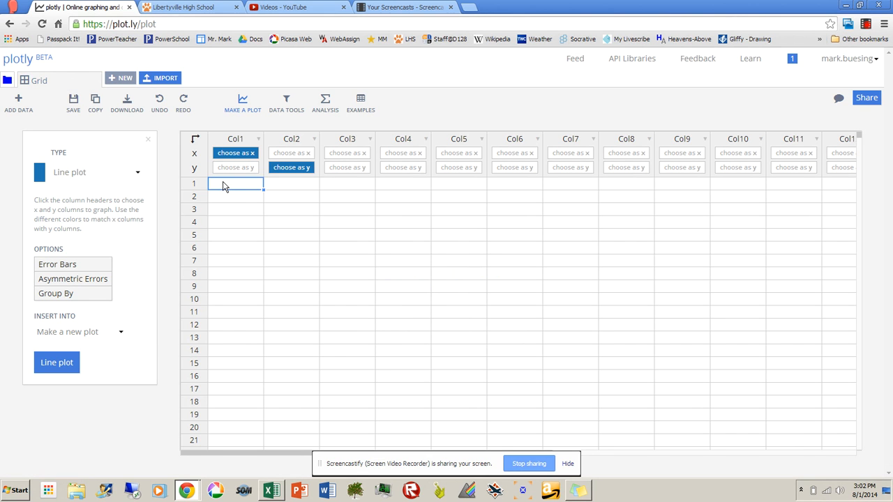
type("0")
key("Tab")
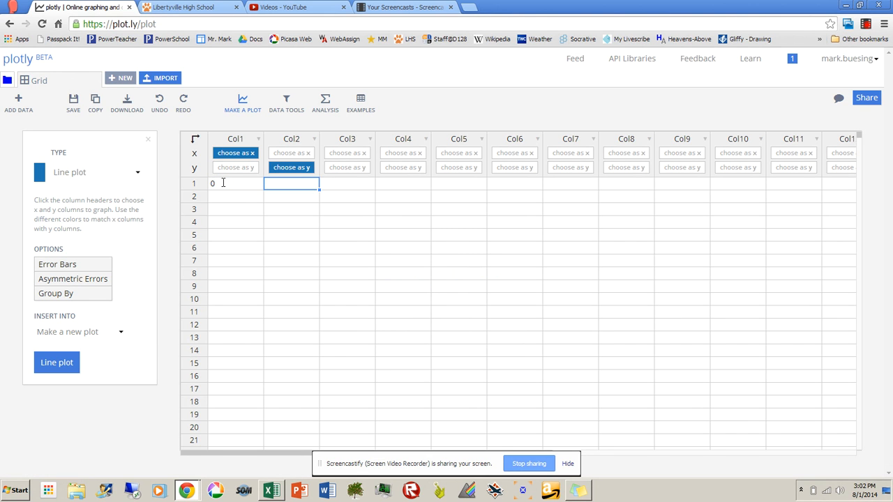
type("0")
key("Return")
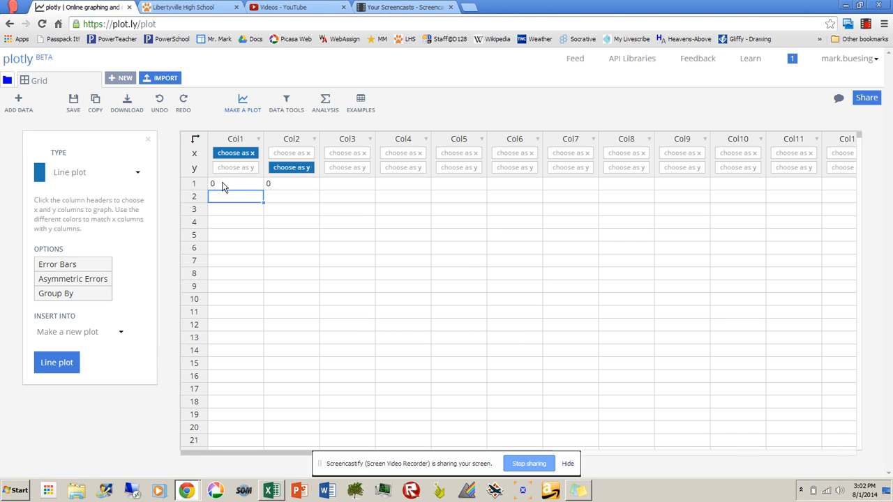
Step: Enter the pairs 1, 1 and 2, 4 in Col1 and Col2 of rows 2 and 3
type("1")
key("Tab")
type("1")
key("Return")
key("Left")
type("2")
key("Tab")
type("4")
key("Return")
key("Left")
Step: Enter the pairs 3, 9; 4, 16; and 5, 25 in Col1 and Col2 of rows 4 to 6
type("3")
key("Tab")
type("9")
key("Return")
key("Left")
type("4")
key("Tab")
type("16")
key("Return")
key("Left")
type("5")
key("Tab")
type("2")
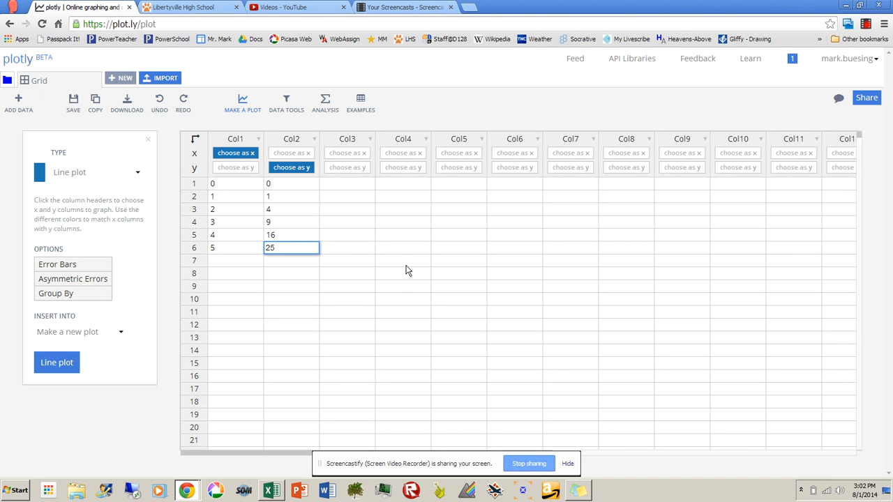
left_click(290, 299)
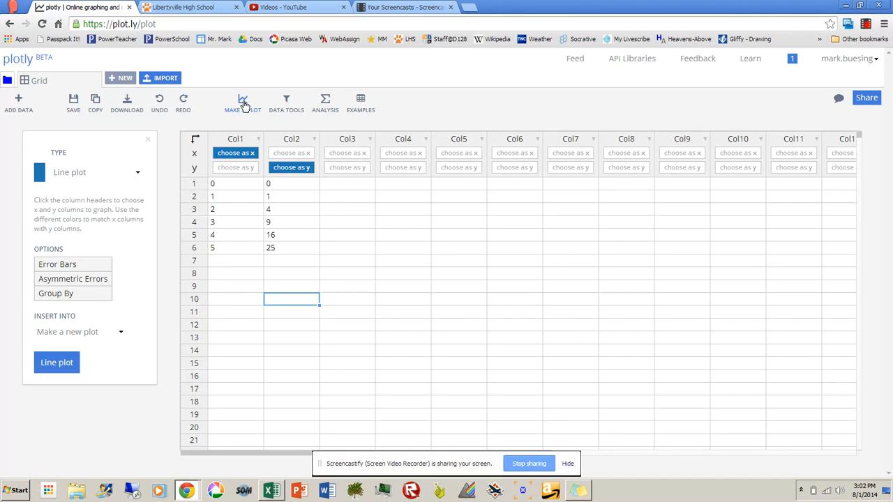
Step: Make a new scatter plot from the grid with Col1 as x and Col2 as y
left_click(244, 104)
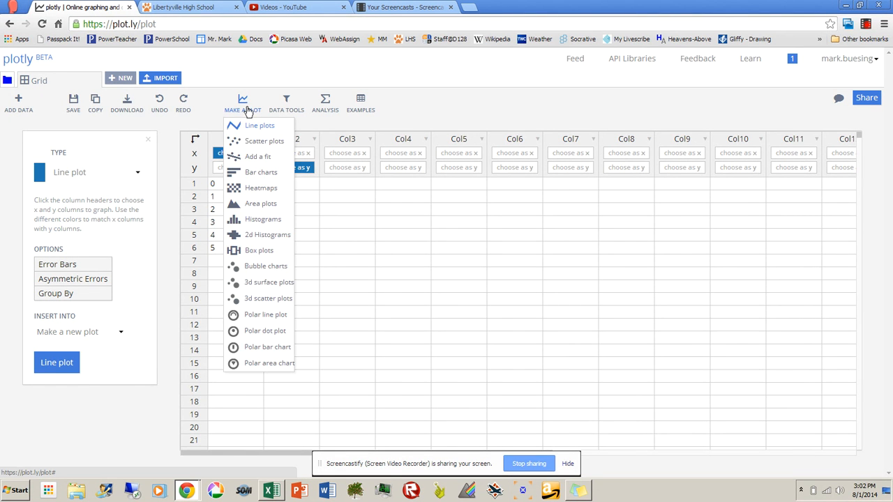
left_click(255, 142)
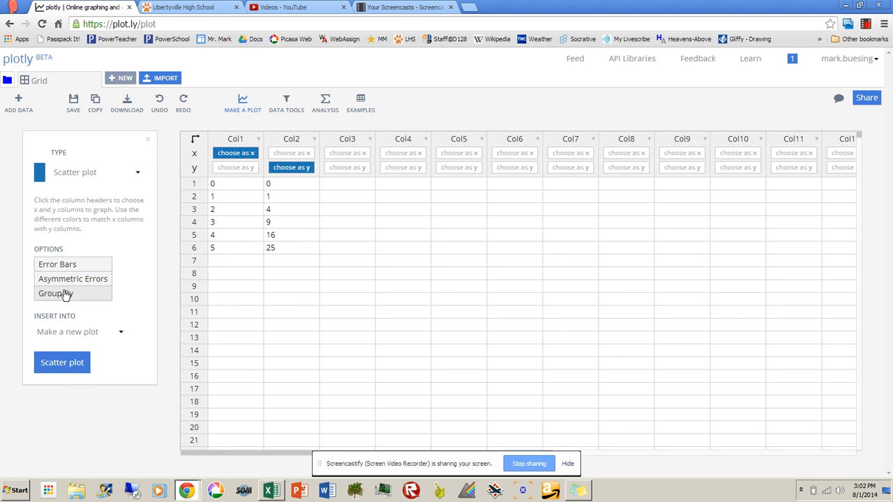
left_click(62, 363)
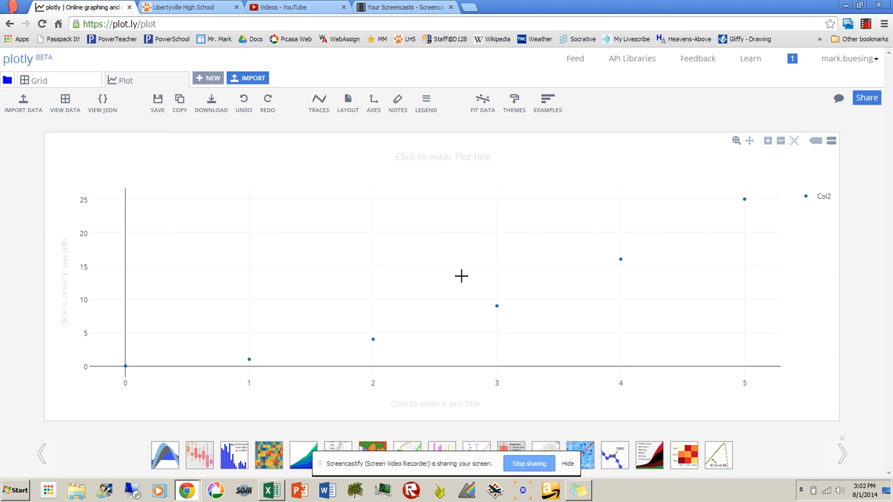
Step: Title the plot's y-axis "distance (m)" and its x-axis "time (sec)"
left_click(64, 282)
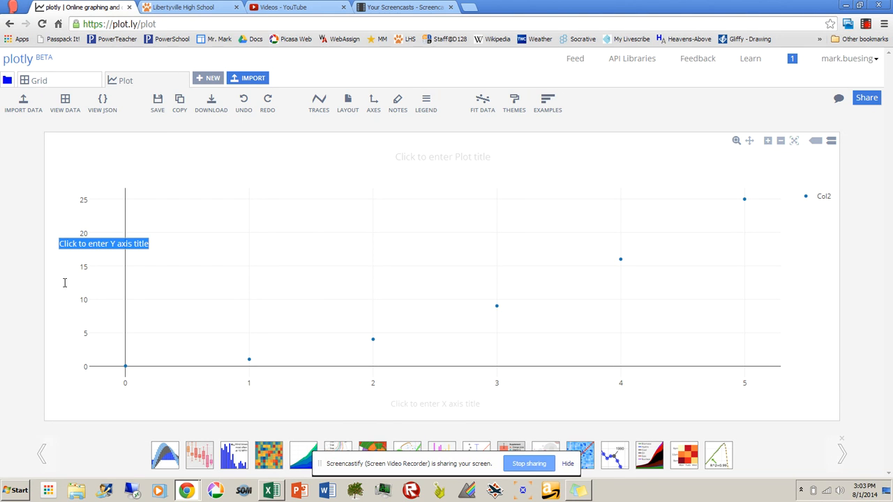
type("di")
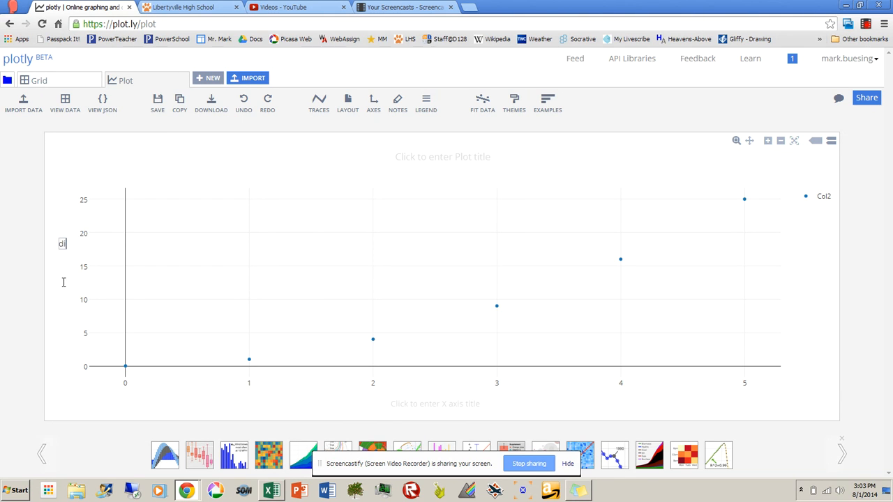
type("stance (m")
left_click(444, 402)
type("tim")
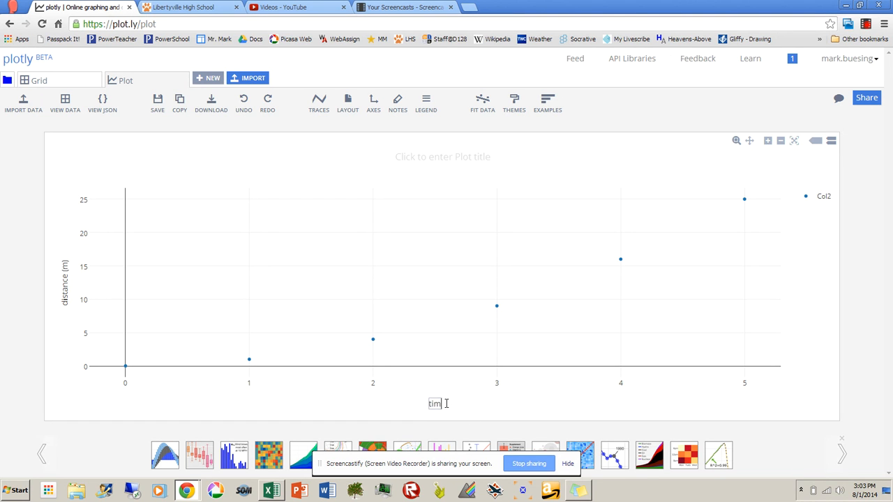
type("e (sec)")
left_click(383, 231)
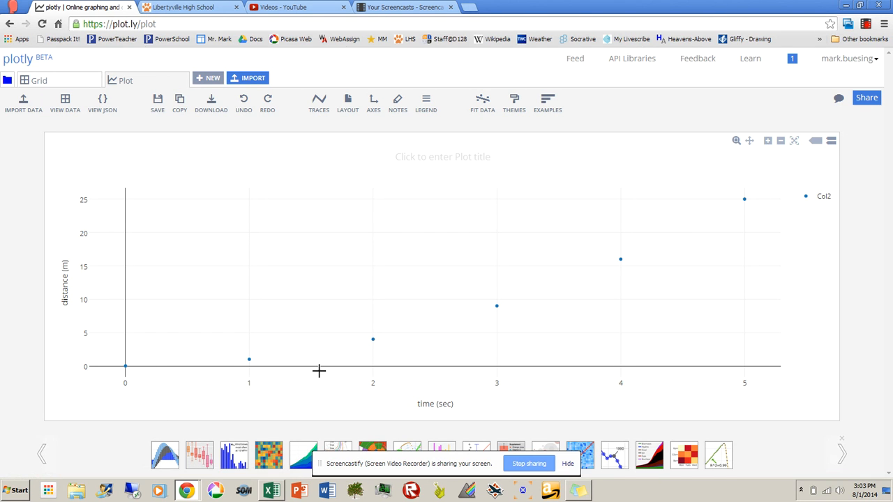
Step: Add a fit to the Col2 trace using the custom function x^2 and run it
left_click(480, 106)
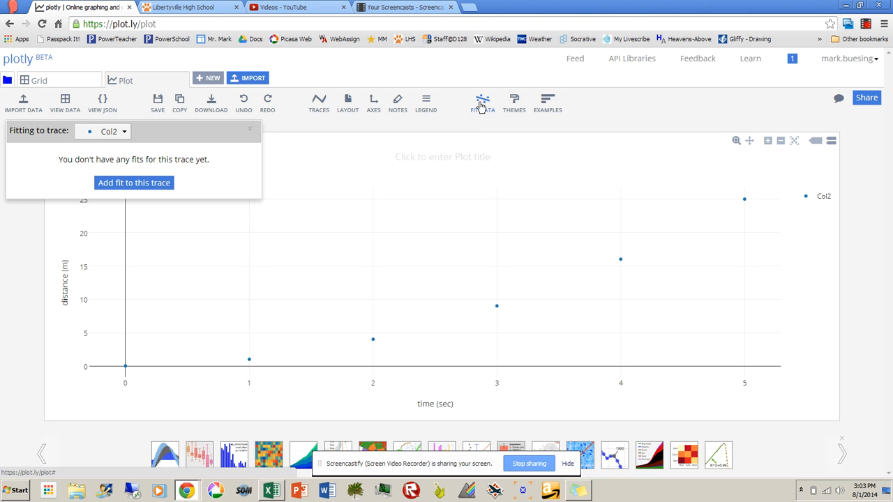
left_click(133, 184)
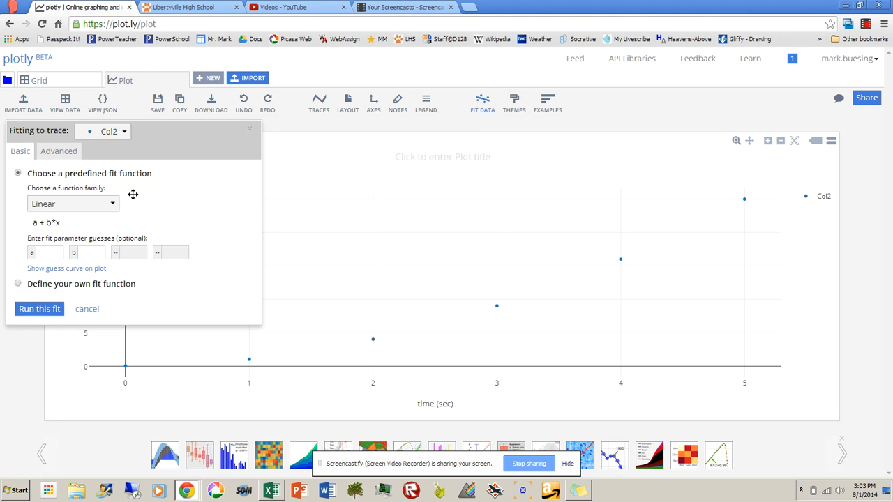
left_click(113, 206)
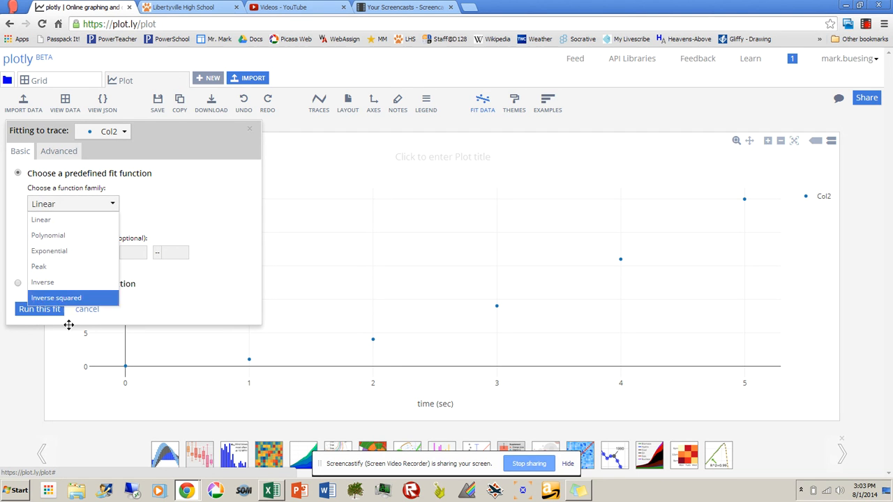
left_click(151, 194)
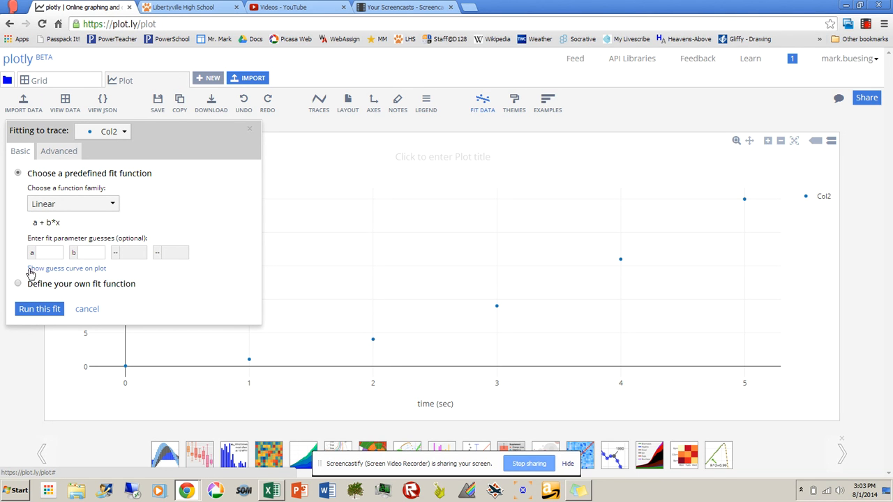
left_click(16, 286)
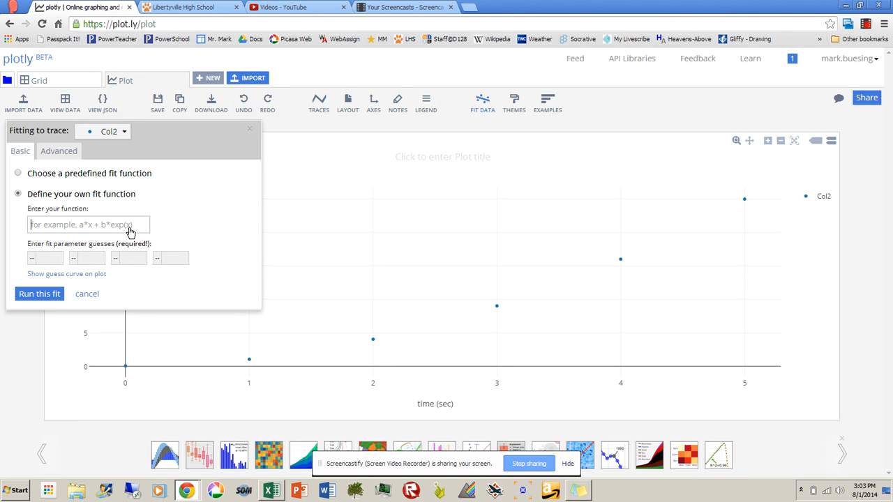
type("x^2")
left_click(39, 293)
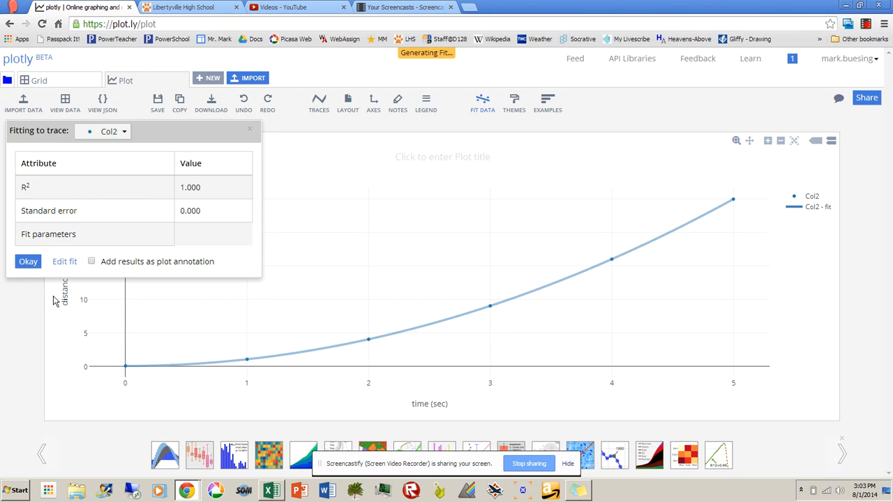
Step: Add the fit results to the plot as an annotation, keeping the fit window clear of the curve
left_click_drag(206, 132, 406, 146)
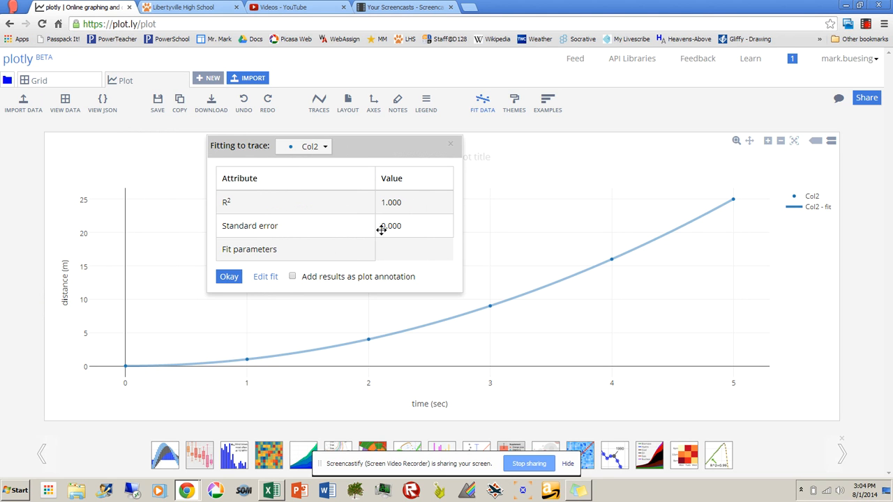
left_click(293, 278)
left_click_drag(344, 150, 197, 146)
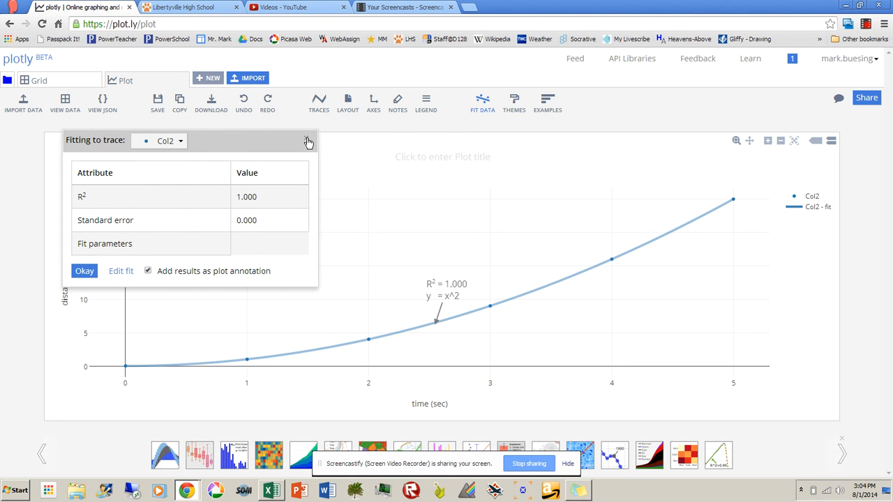
Step: Try refitting the Col2 trace with other exponents in the custom function, including x^1 and x^1.5
left_click(120, 272)
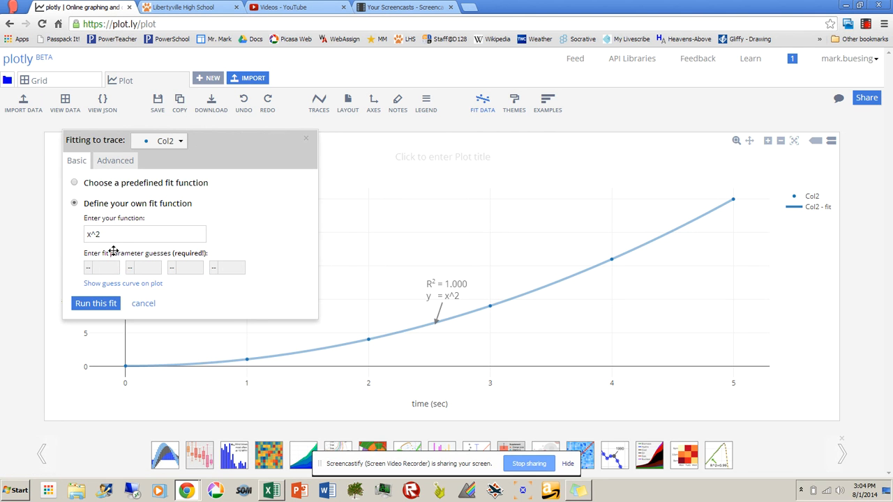
left_click(130, 237)
left_click(94, 308)
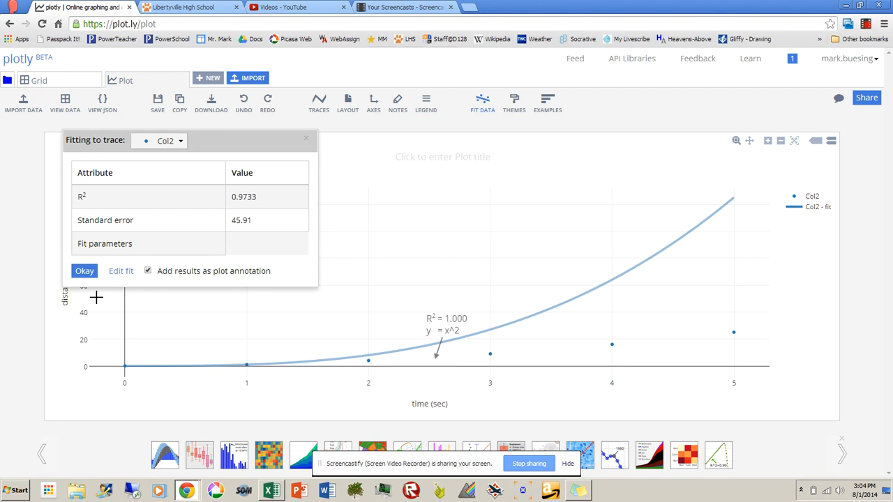
left_click(120, 271)
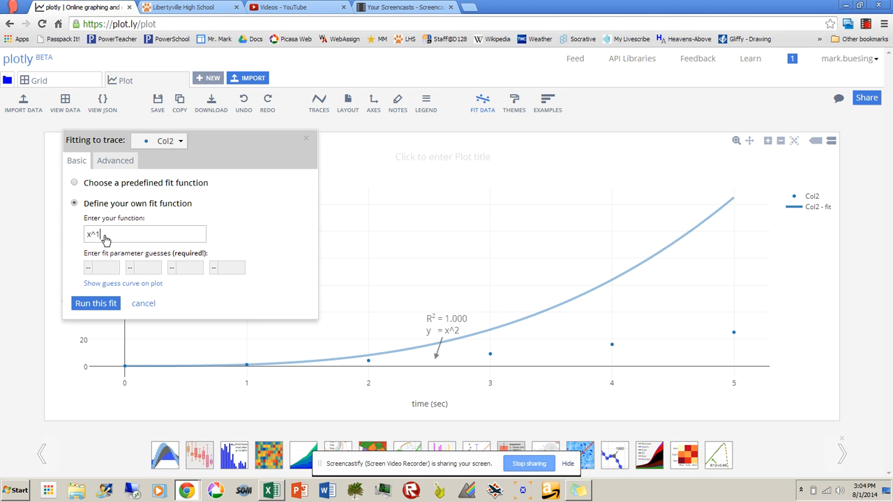
left_click(106, 304)
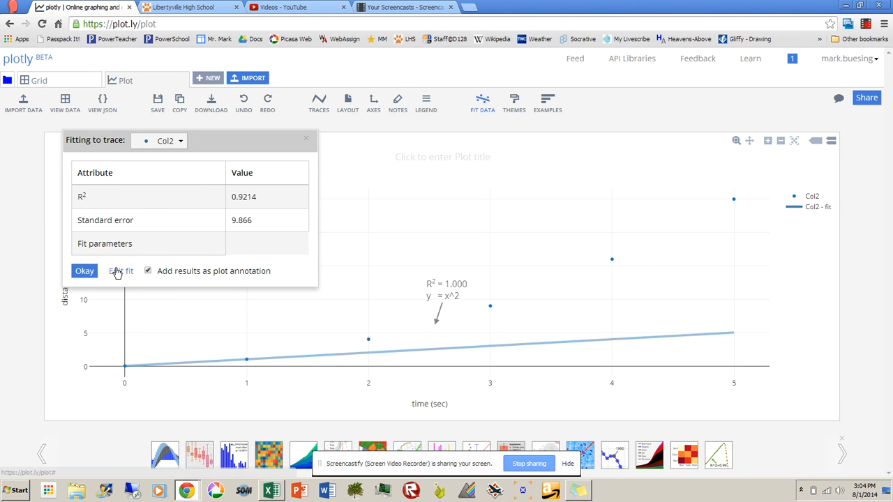
left_click(117, 271)
left_click(110, 238)
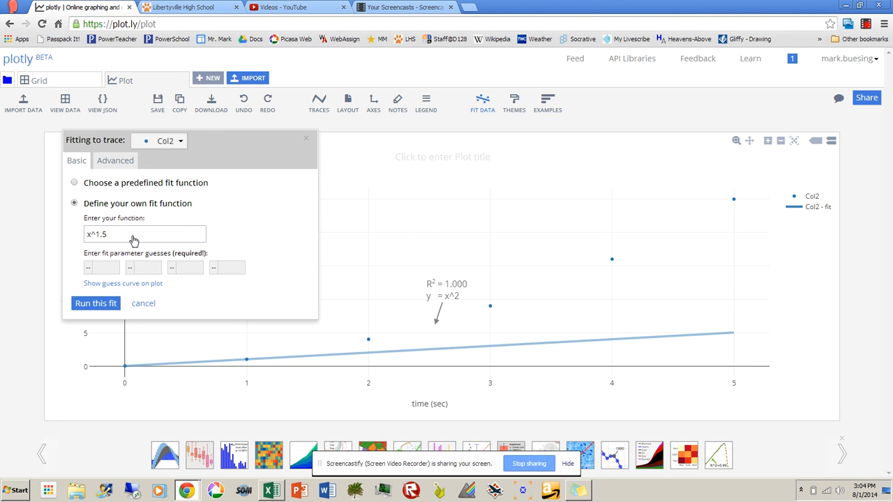
left_click(99, 308)
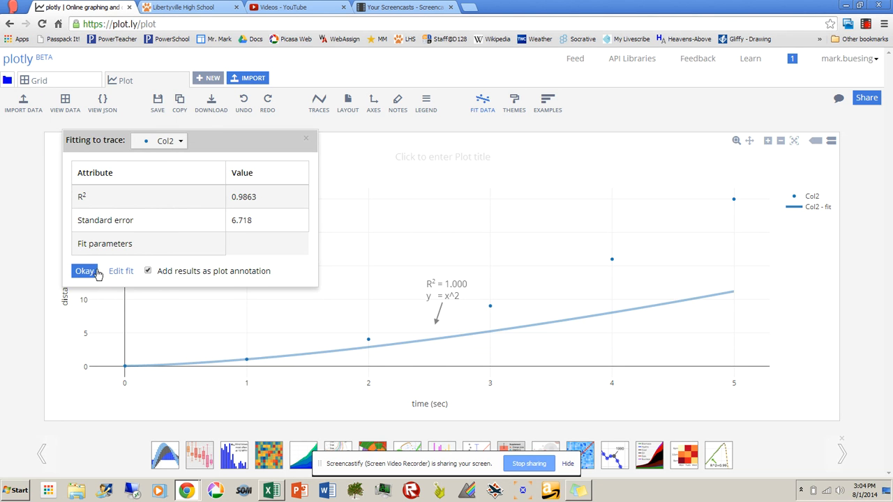
Step: Set the custom fit function back to x^2, rerun the fit and close the fit window
left_click(120, 272)
left_click(110, 236)
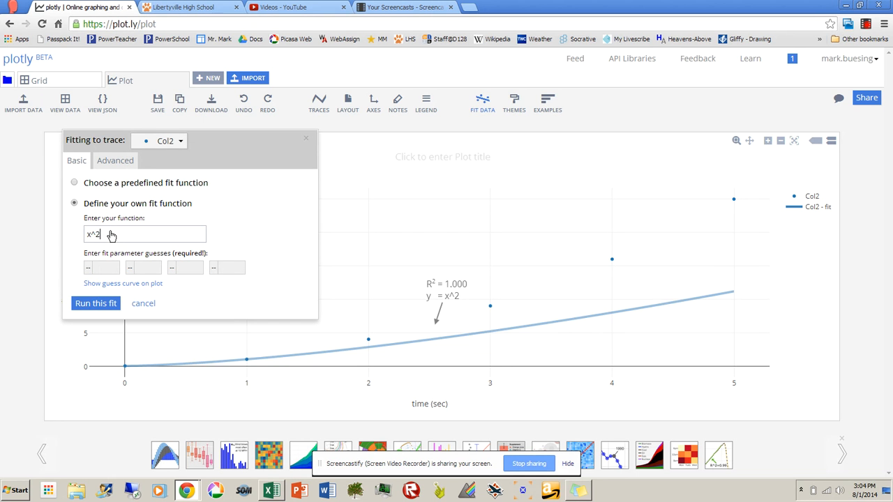
left_click(97, 303)
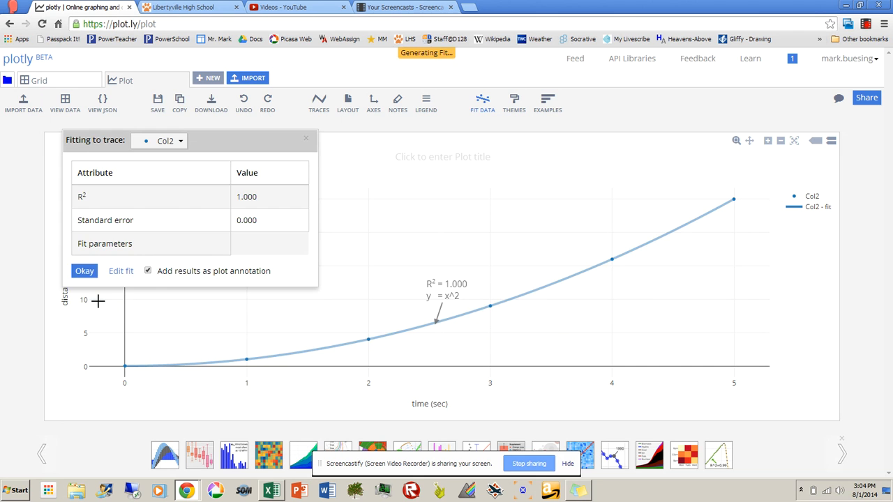
left_click(307, 141)
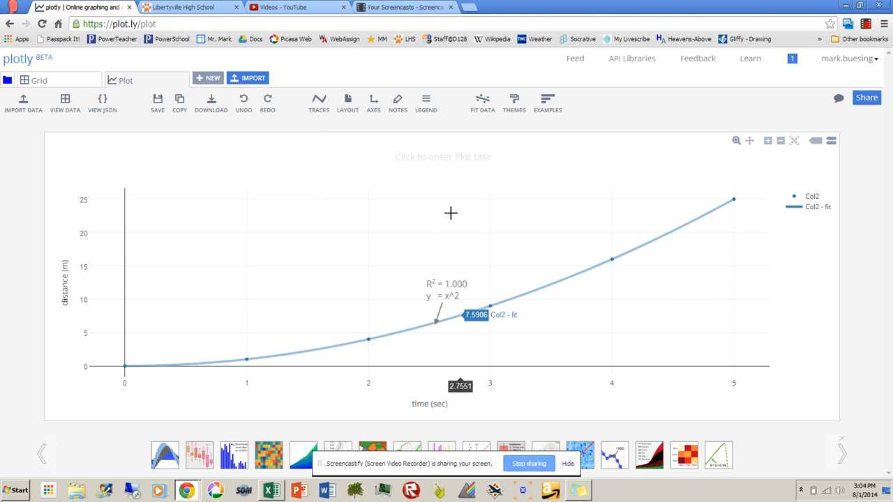
Step: Change the equation in the fit annotation to d = t^2, keeping its R² line
left_click(443, 298)
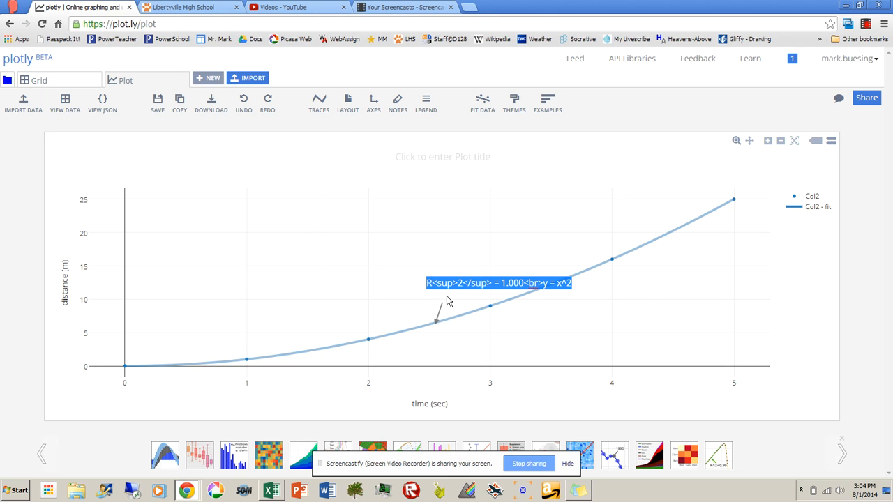
left_click(549, 284)
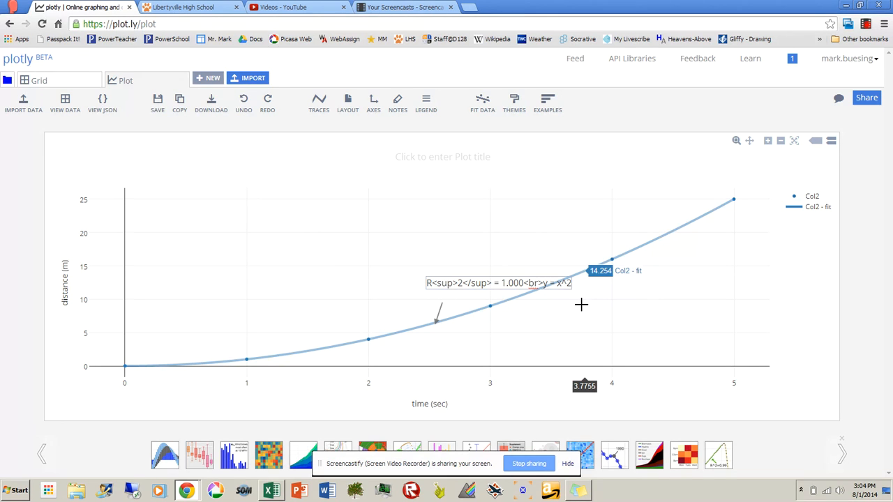
key("BackSpace")
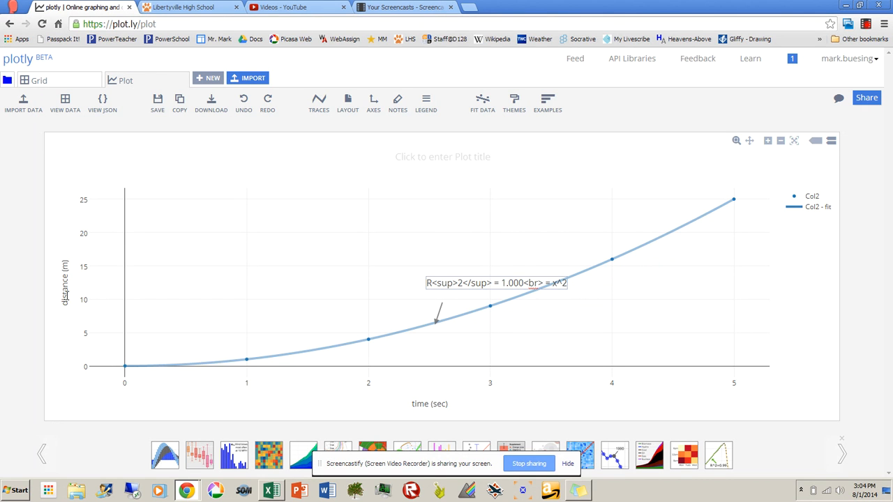
type("d")
key("BackSpace")
type("t")
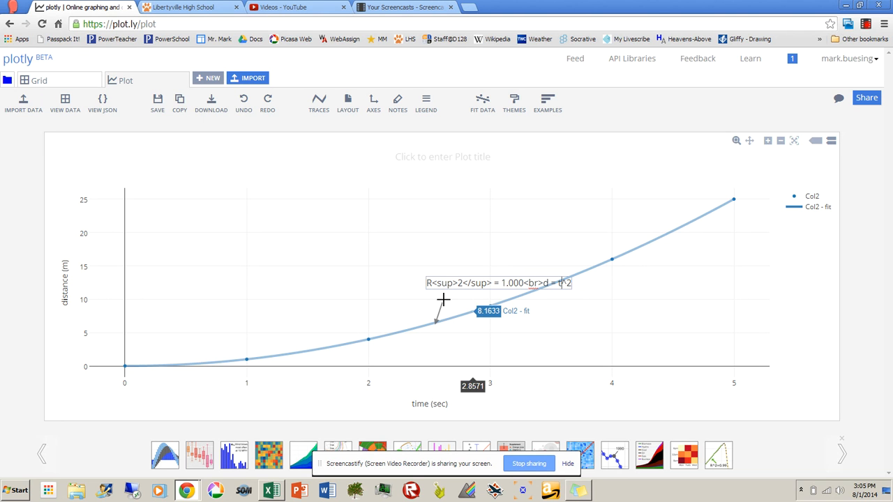
left_click(398, 291)
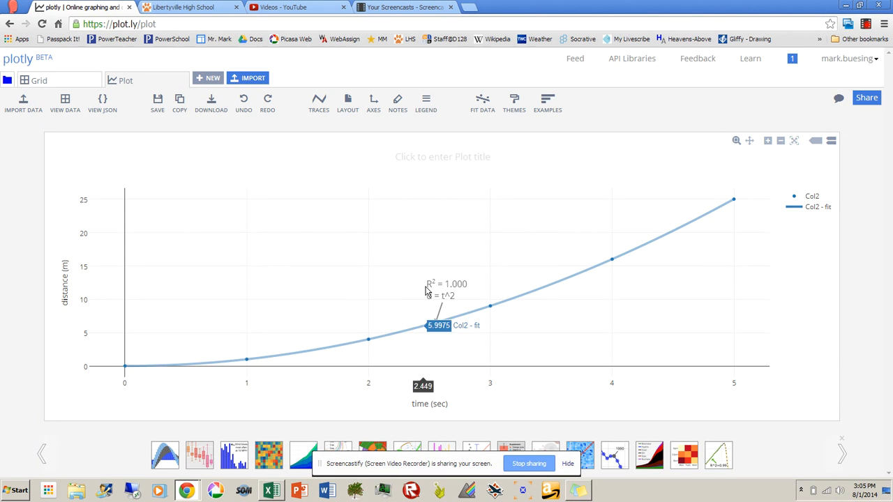
Step: Title the plot "distance vs time" and close the strip of example plots below it
left_click(418, 158)
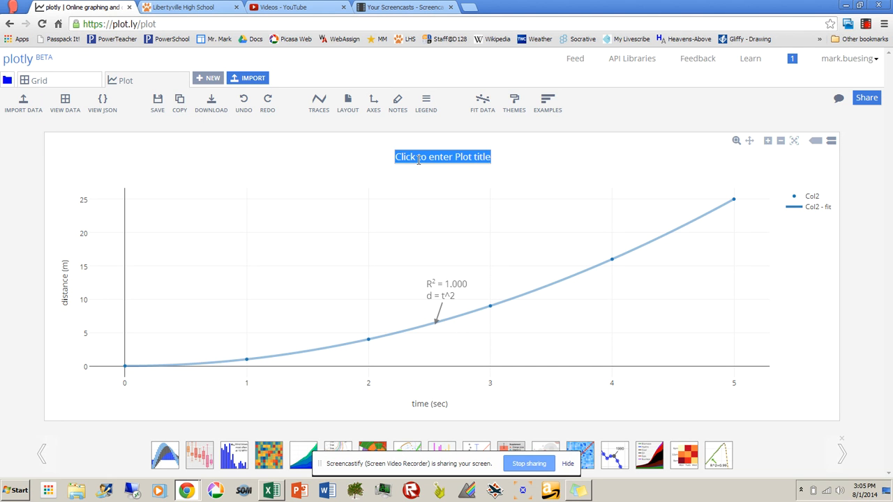
type("distance vs time")
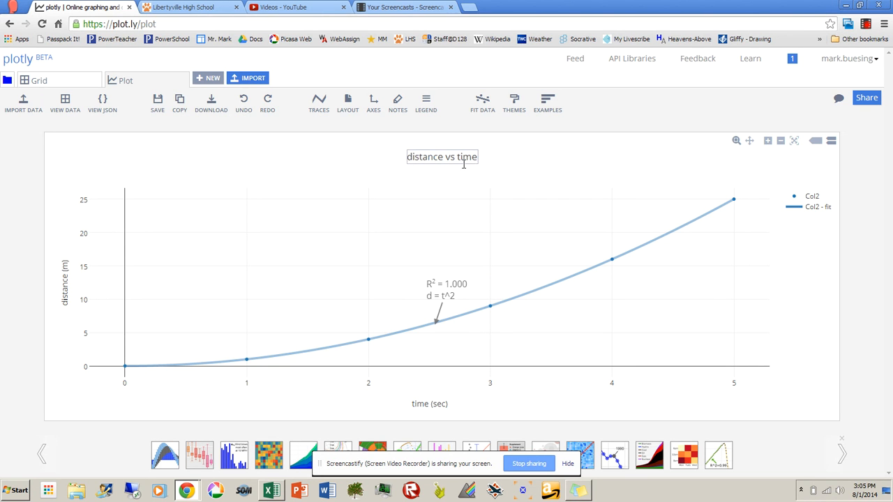
left_click(565, 178)
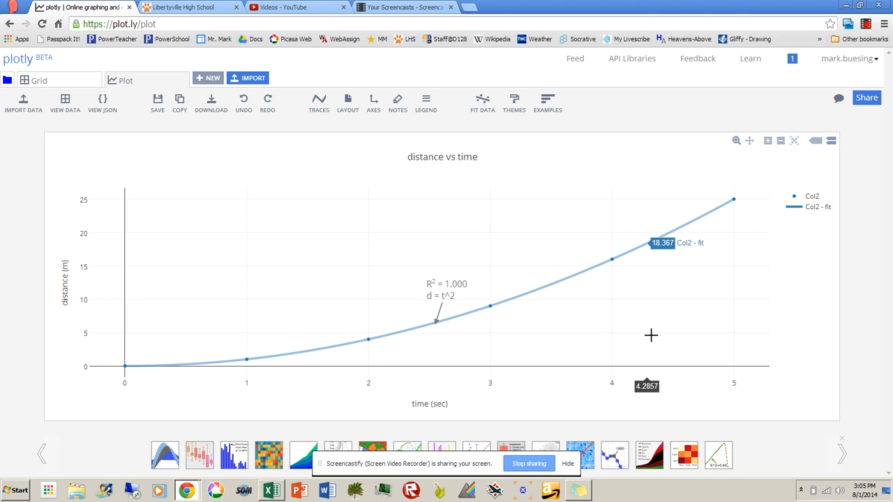
left_click(841, 441)
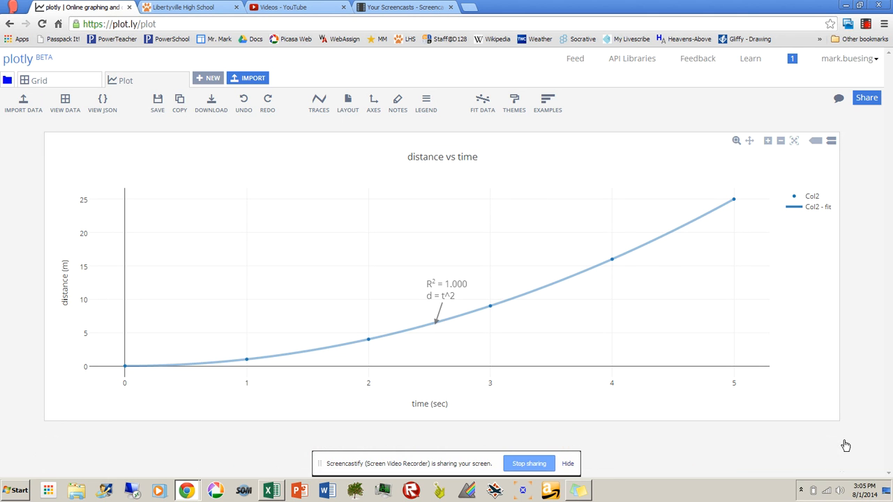